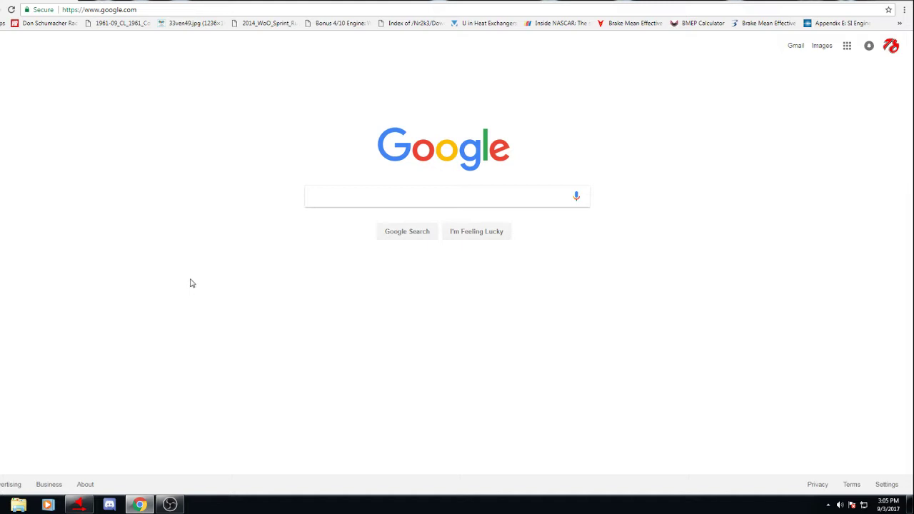
Step: Search the web for "replay analyzer nr2003" and open the N2003 Replay Analyzer homepage
{"action": "left_click", "coordinate": [389, 198]}
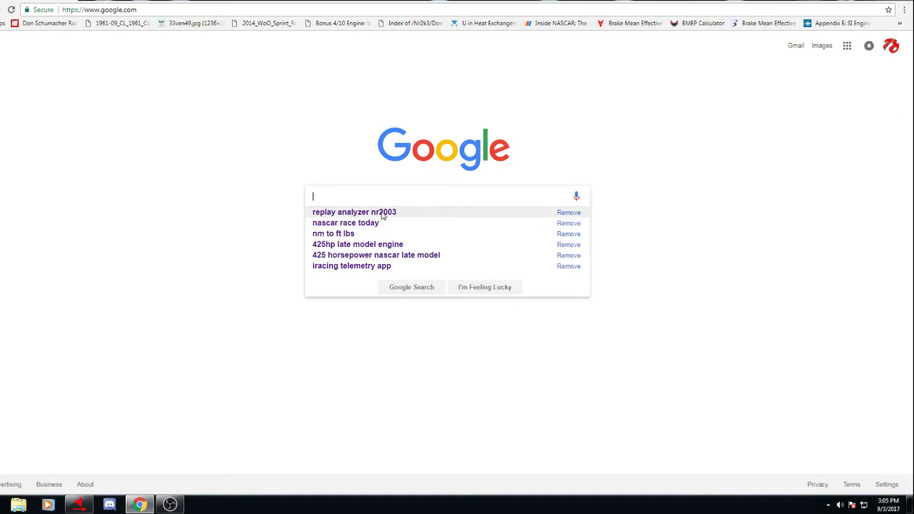
{"action": "left_click", "coordinate": [384, 212]}
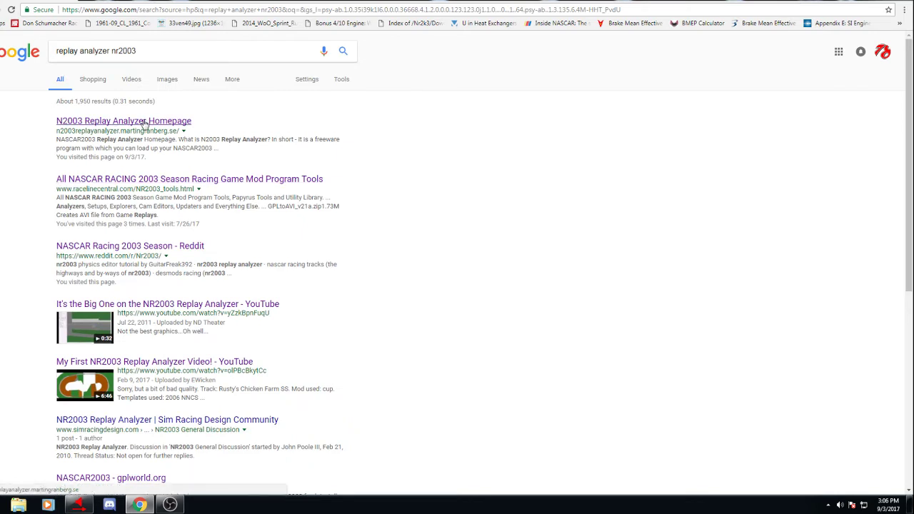
{"action": "left_click", "coordinate": [144, 123]}
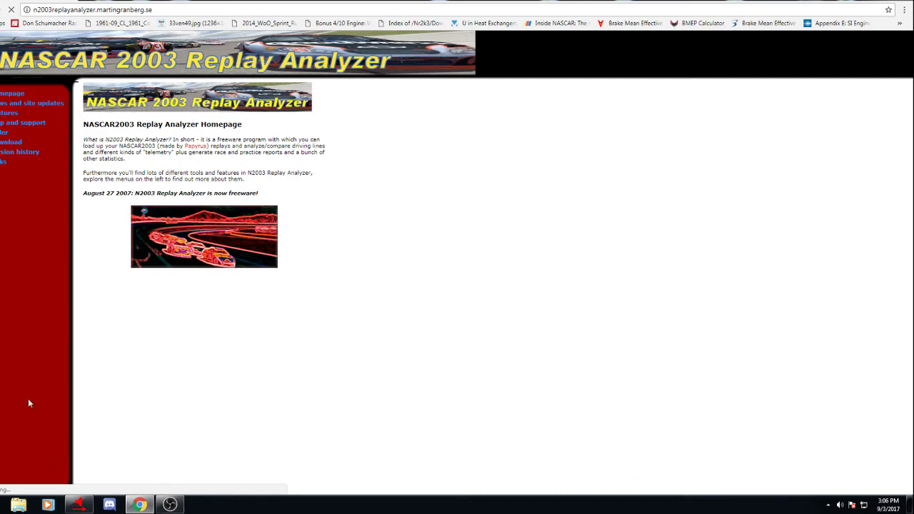
Step: Launch N2003ReplayAnalyzer.exe from the NASCAR 2003 Replay Analyzer folder in C: Program Files (x86) and maximize its window
{"action": "left_click", "coordinate": [19, 505]}
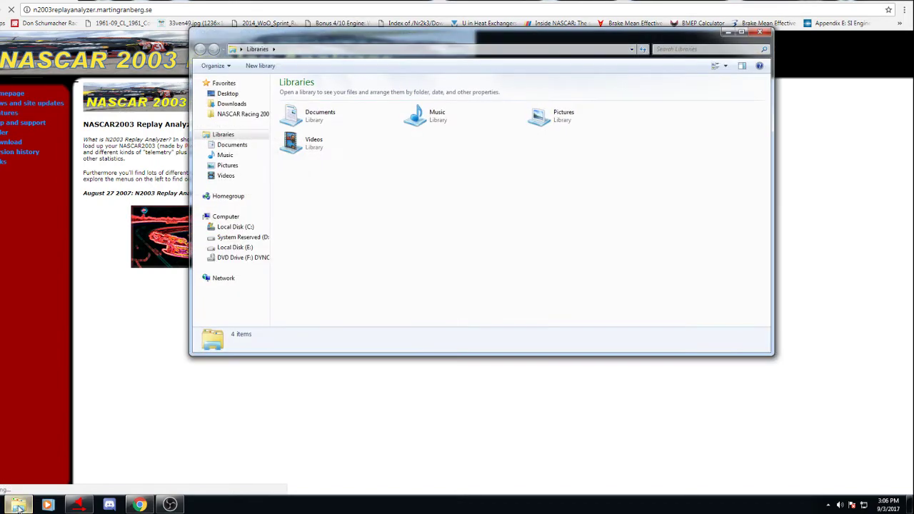
{"action": "left_click", "coordinate": [239, 227]}
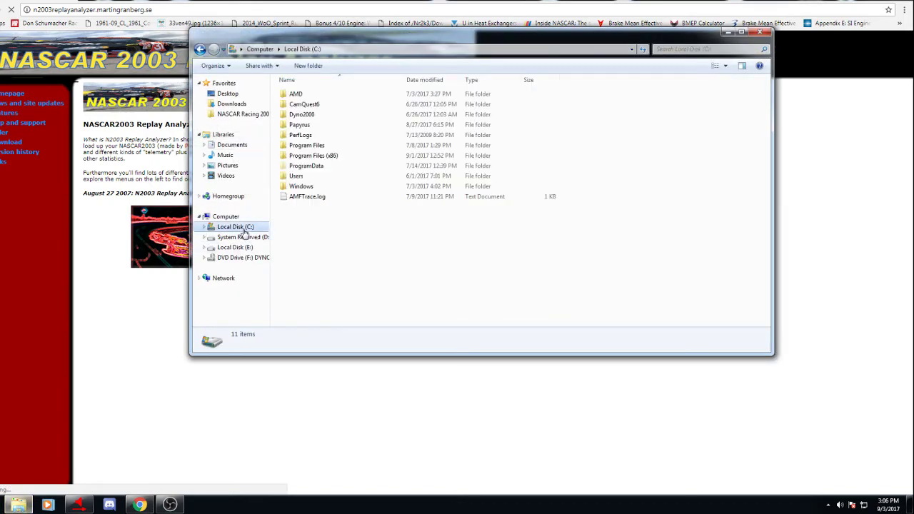
{"action": "double_click", "coordinate": [343, 155]}
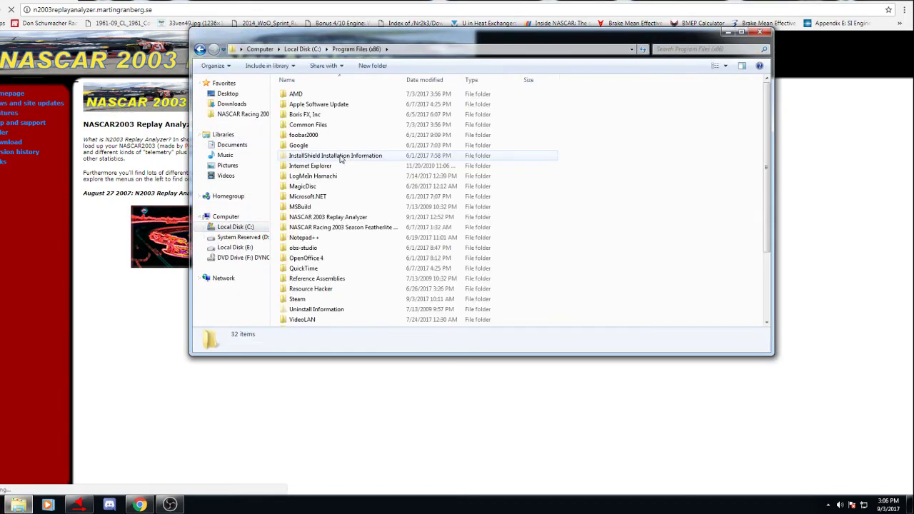
{"action": "left_click", "coordinate": [322, 222]}
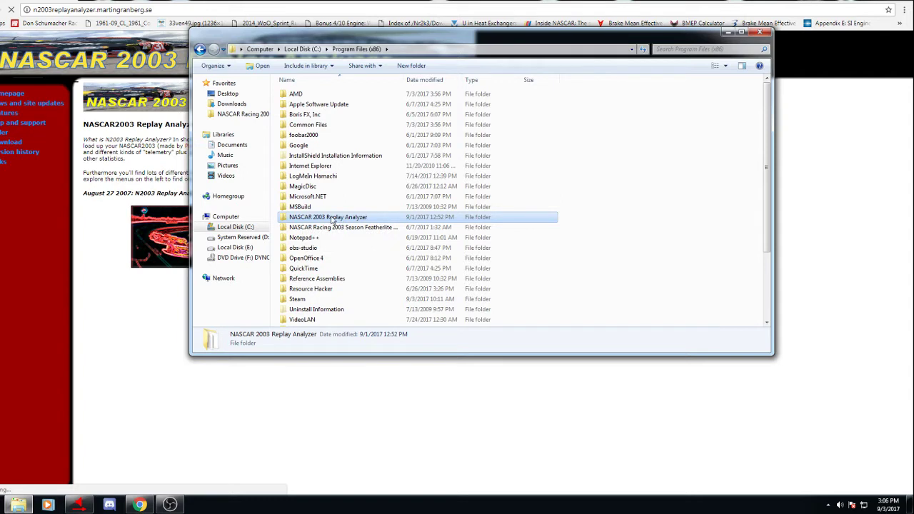
{"action": "double_click", "coordinate": [332, 221]}
{"action": "left_click", "coordinate": [328, 97]}
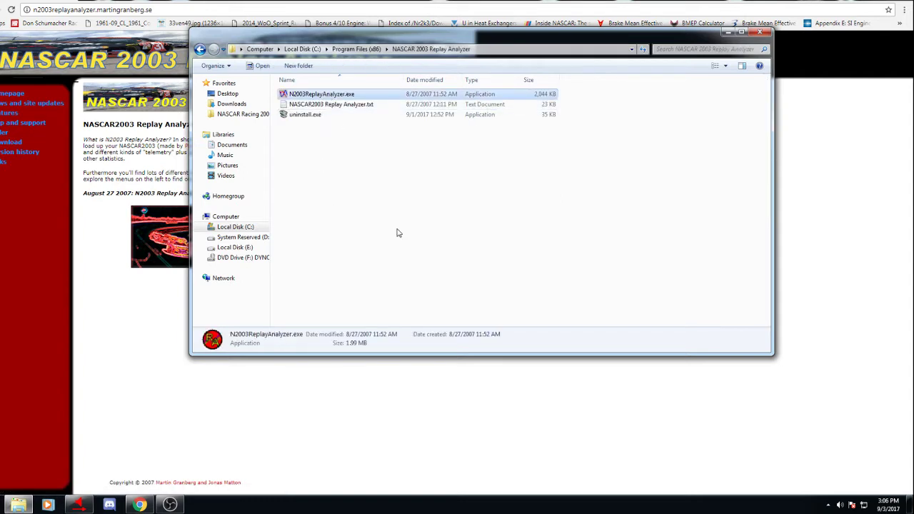
{"action": "double_click", "coordinate": [334, 95]}
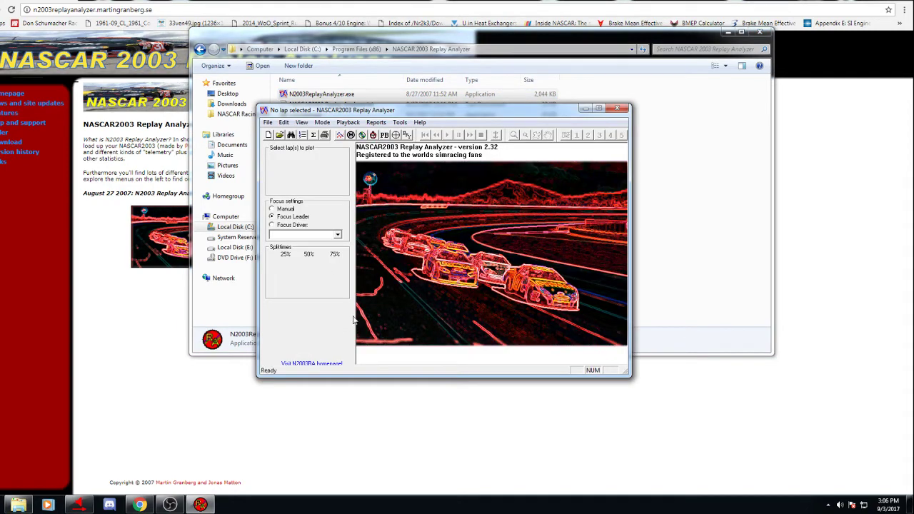
{"action": "left_click", "coordinate": [598, 109]}
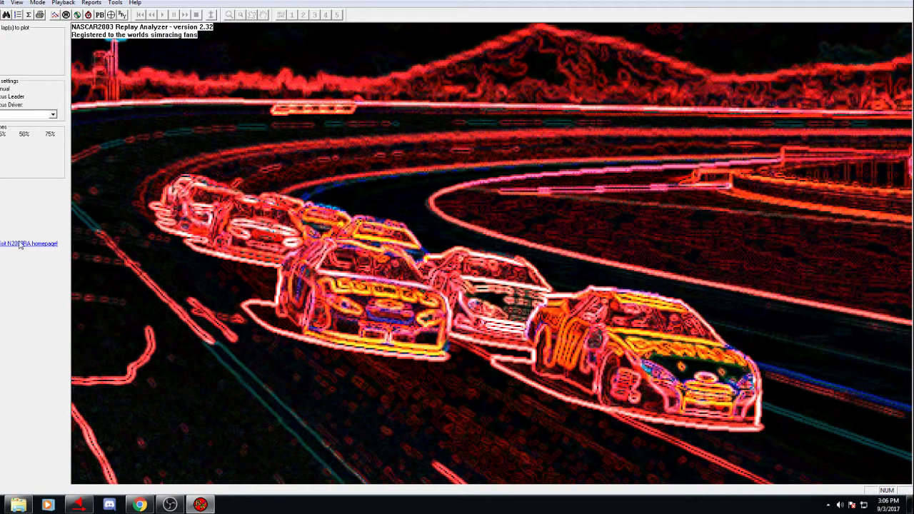
Step: Turn off telemetry at physics rate (288Hz) in the N2003 replay settings and save the configuration
{"action": "left_click", "coordinate": [114, 3]}
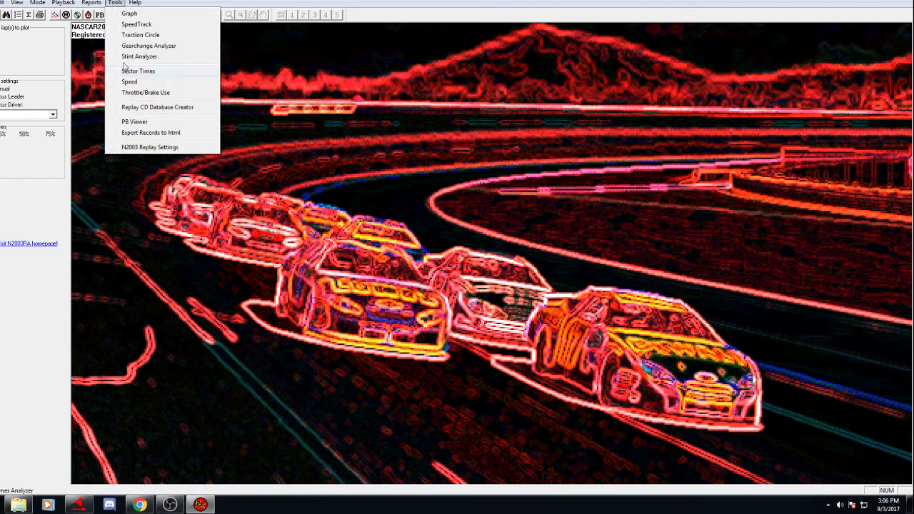
{"action": "left_click", "coordinate": [144, 148]}
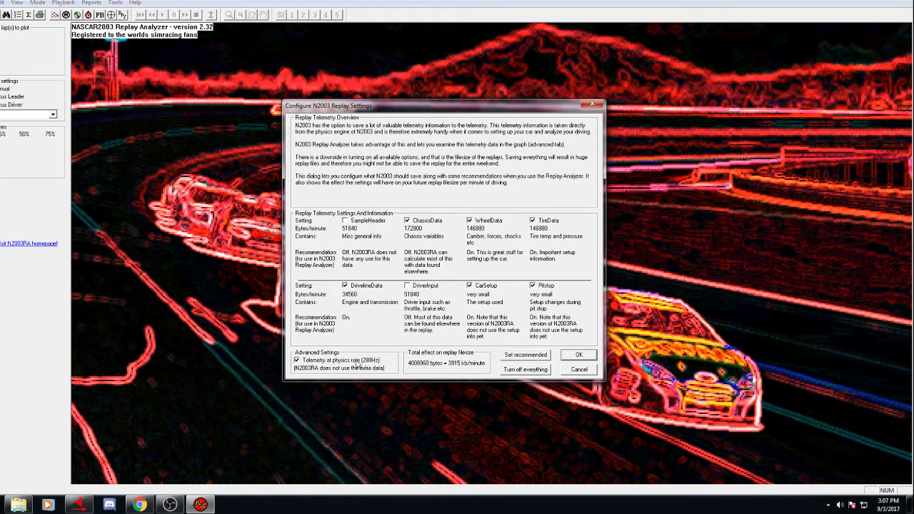
{"action": "left_click", "coordinate": [298, 361]}
{"action": "left_click", "coordinate": [297, 360]}
{"action": "left_click", "coordinate": [296, 360]}
{"action": "left_click", "coordinate": [579, 355]}
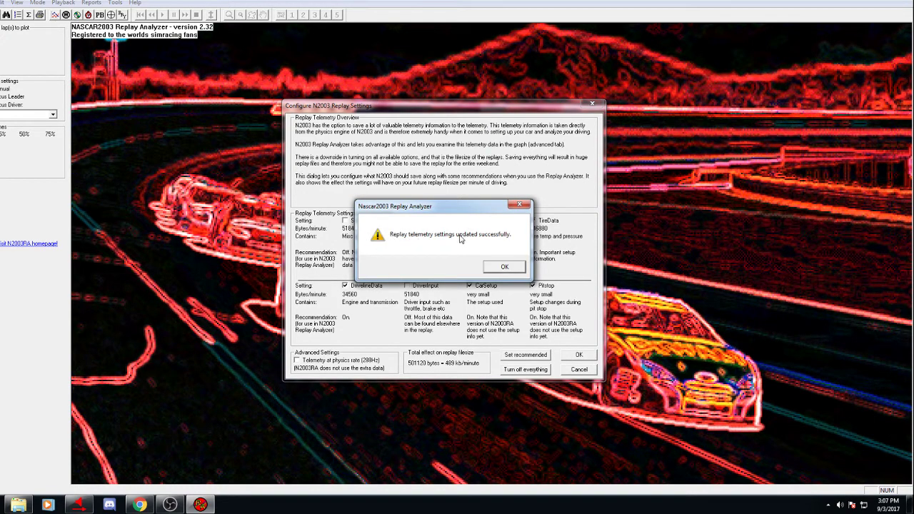
{"action": "left_click", "coordinate": [505, 267]}
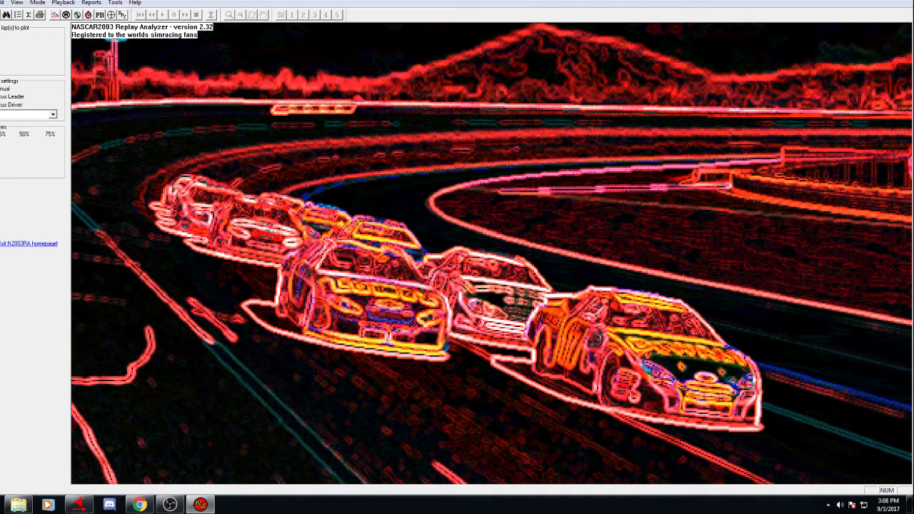
Step: Open the replay file 1.rpy from the replay folder for adding a replay lap
{"action": "left_click", "coordinate": [3, 3]}
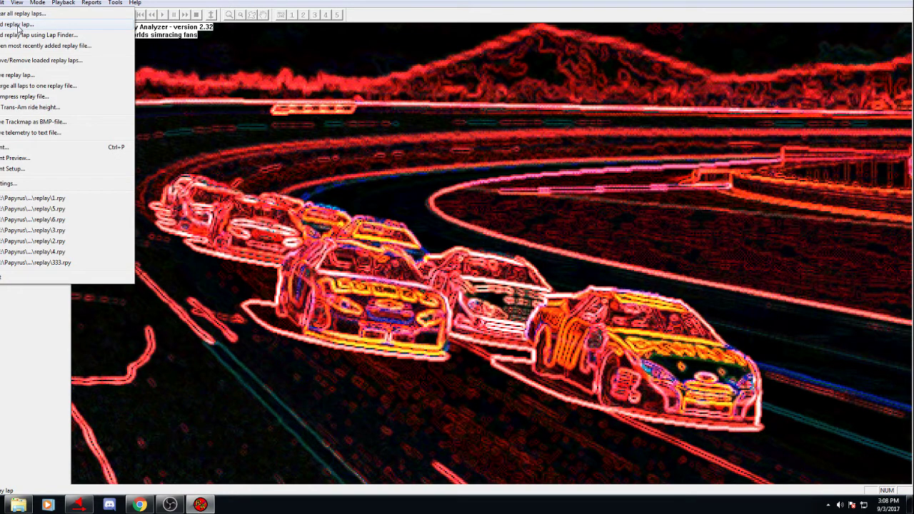
{"action": "left_click", "coordinate": [20, 27]}
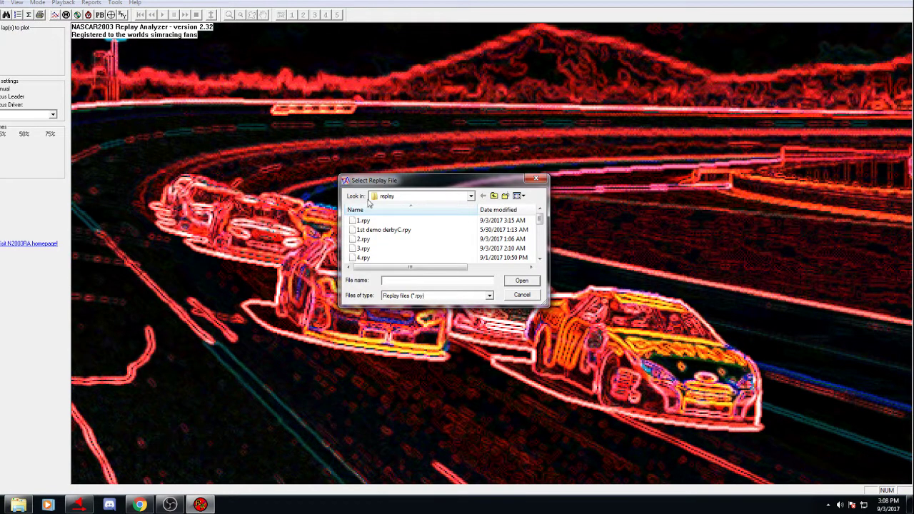
{"action": "mouse_move", "coordinate": [540, 222]}
{"action": "left_mouse_down"}
{"action": "mouse_move", "coordinate": [540, 233]}
{"action": "mouse_move", "coordinate": [540, 220]}
{"action": "left_mouse_up"}
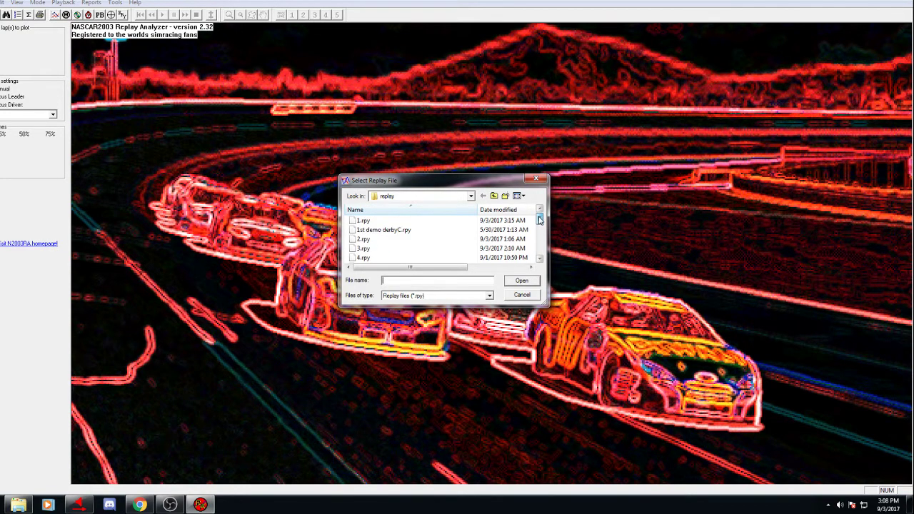
{"action": "left_click", "coordinate": [369, 222]}
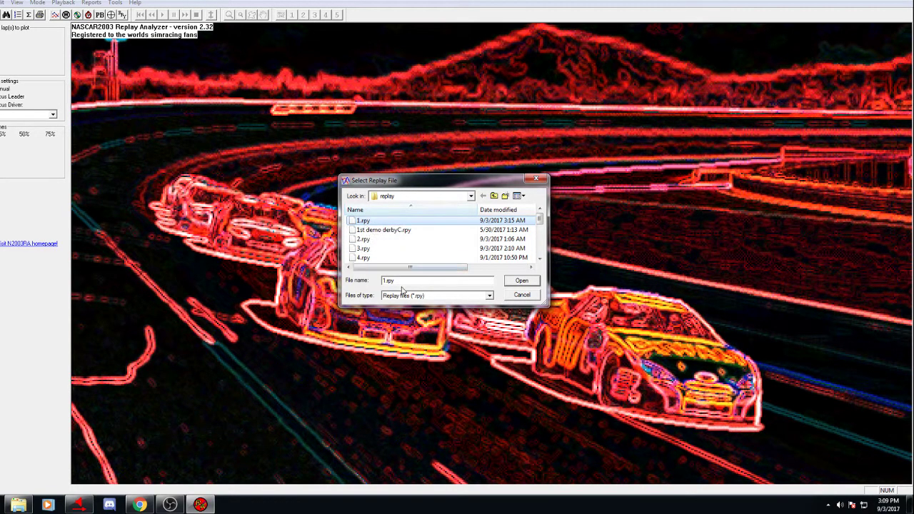
{"action": "left_click", "coordinate": [522, 282]}
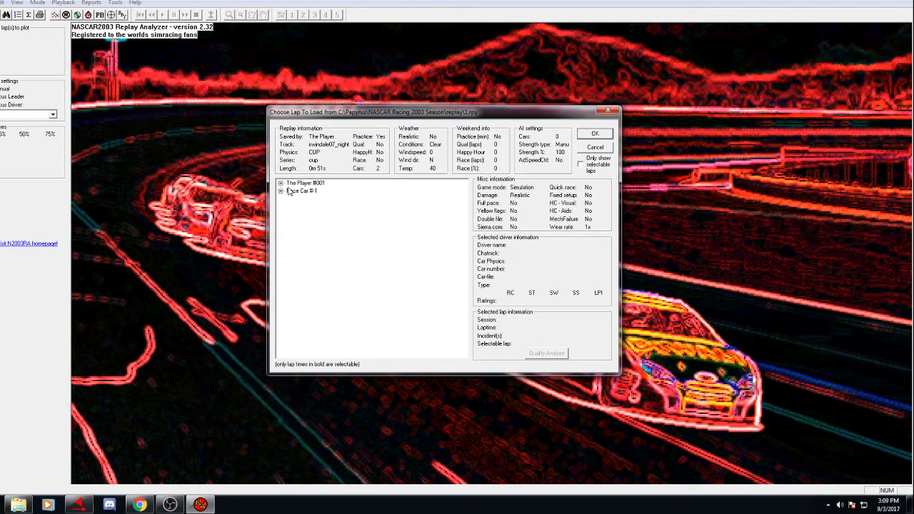
Step: Load Lap 1 from the practice laps of The Player #001 and play it back on the track map
{"action": "left_click", "coordinate": [281, 183]}
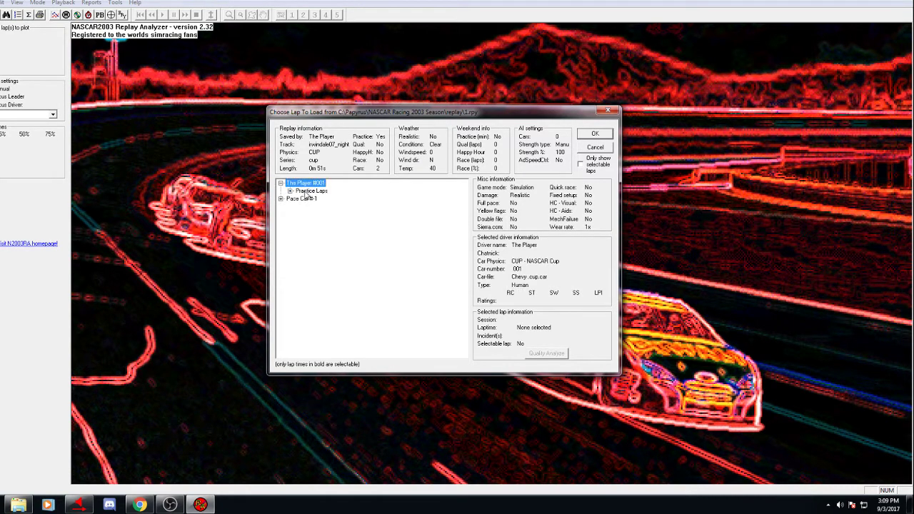
{"action": "left_click", "coordinate": [290, 192]}
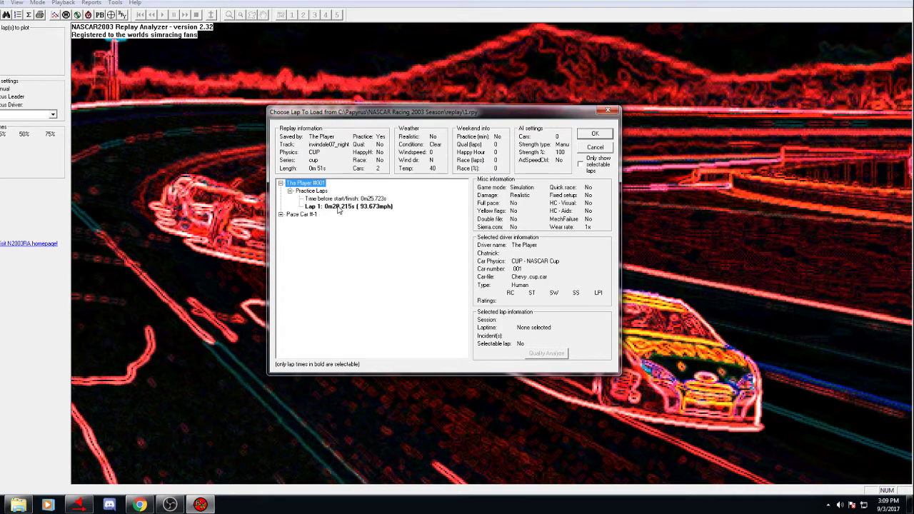
{"action": "left_click", "coordinate": [339, 208]}
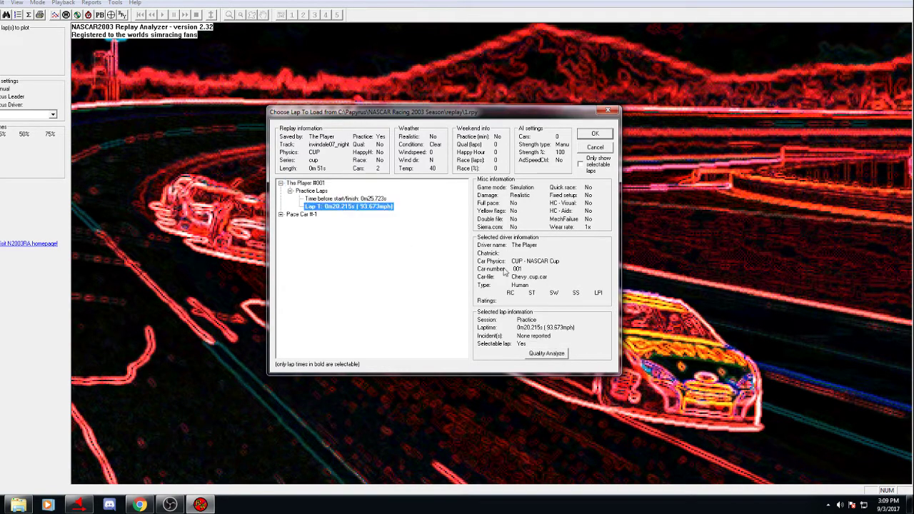
{"action": "left_click", "coordinate": [594, 136]}
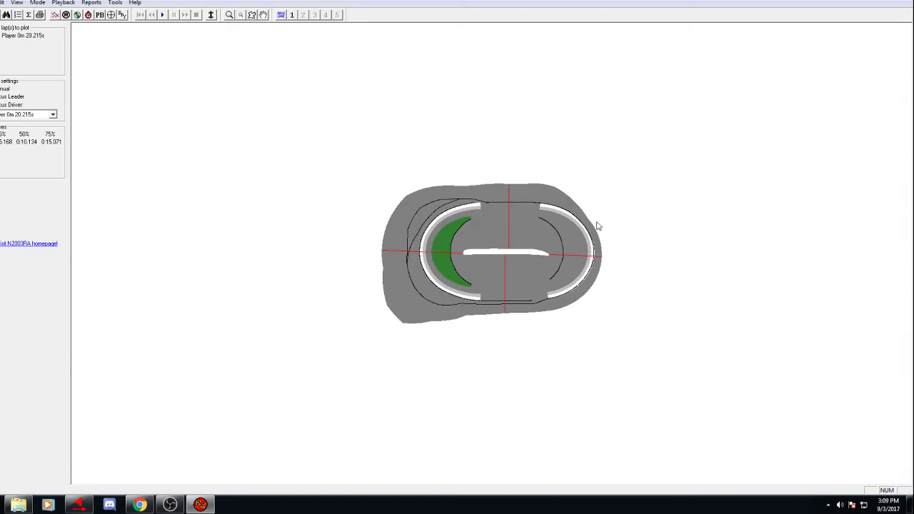
{"action": "left_click", "coordinate": [162, 15]}
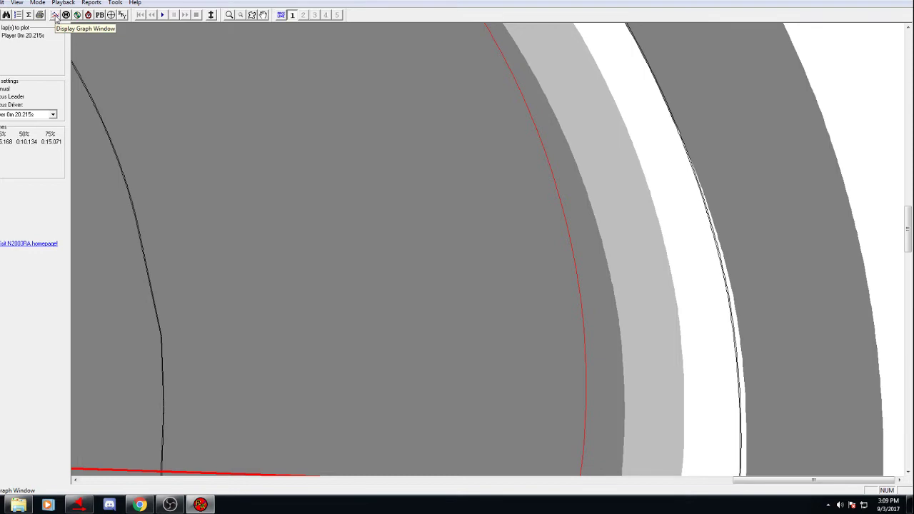
Step: Open the telemetry graph, enlarge its window over the track map, and plot the speed of the player's lap
{"action": "left_click", "coordinate": [55, 16]}
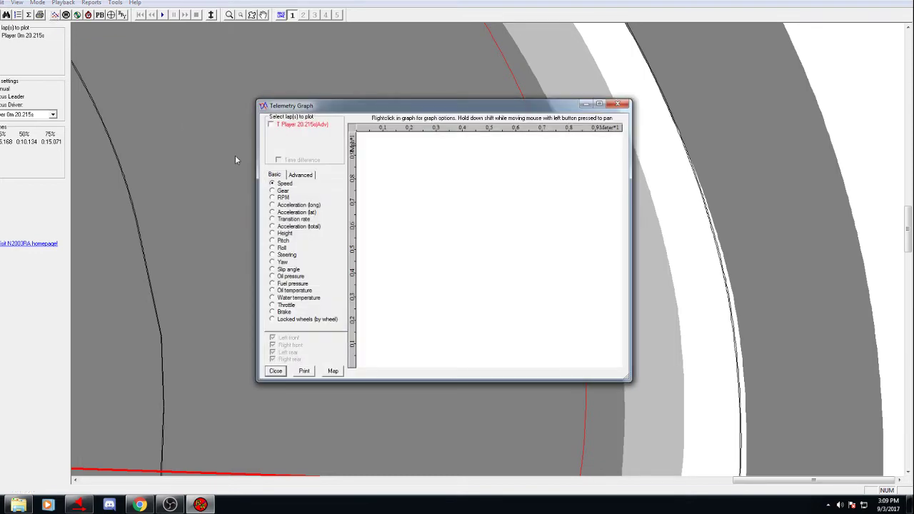
{"action": "left_click_drag", "start_coordinate": [584, 109], "coordinate": [401, 33]}
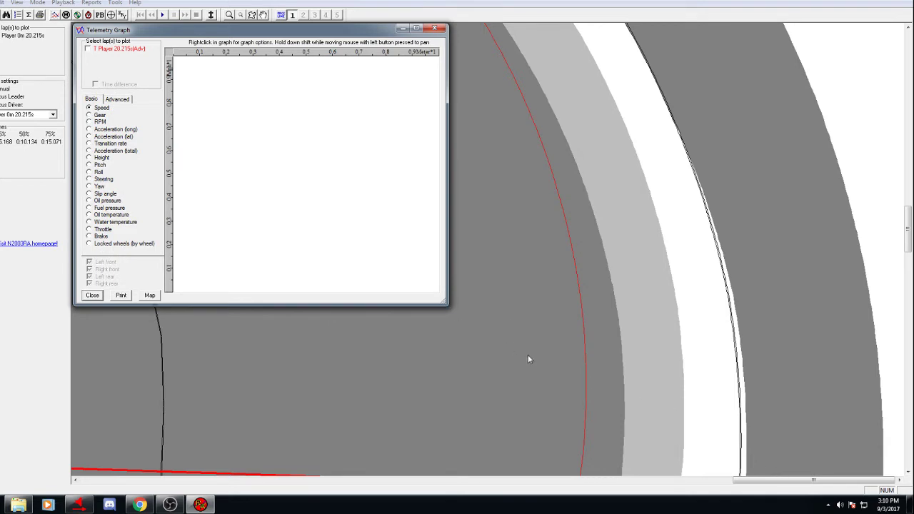
{"action": "left_click_drag", "start_coordinate": [445, 302], "coordinate": [895, 468]}
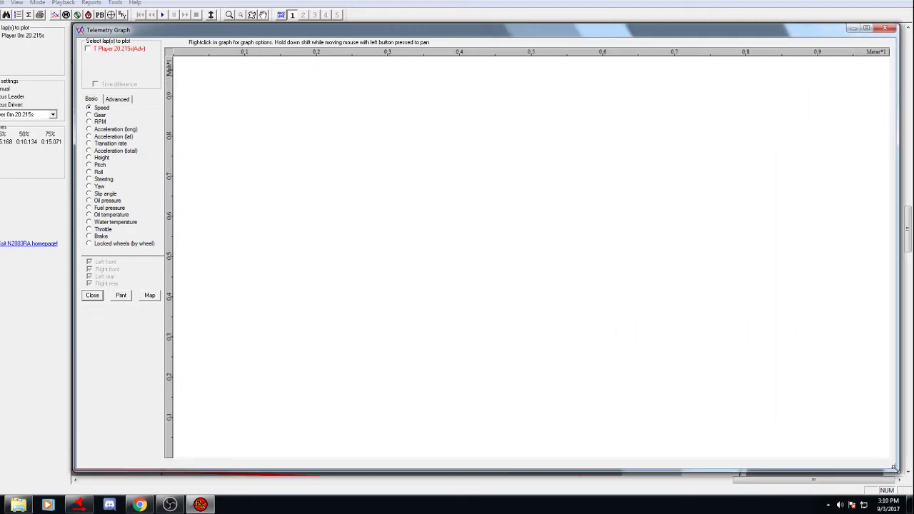
{"action": "left_click", "coordinate": [89, 50]}
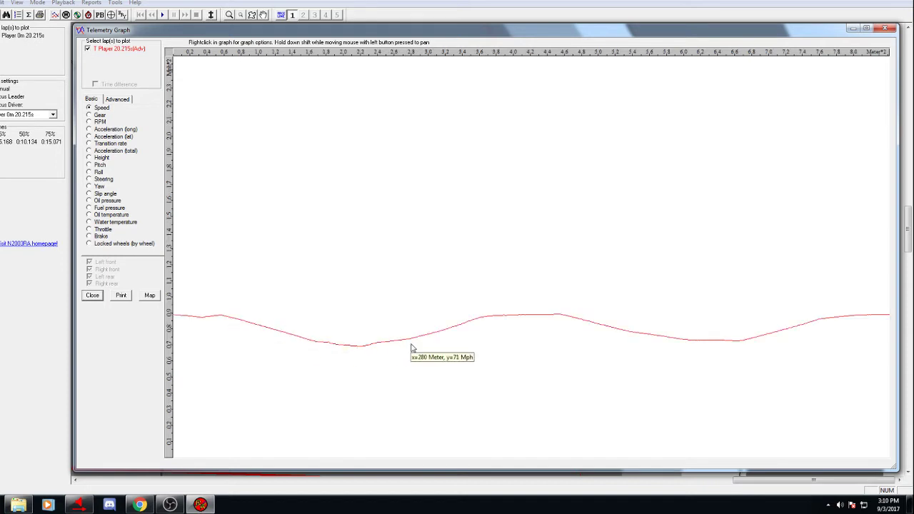
Step: Examine the lap's advanced graphs for engine power, engine torque, longitudinal, normal and lateral acceleration, and clutch
{"action": "left_click", "coordinate": [118, 99]}
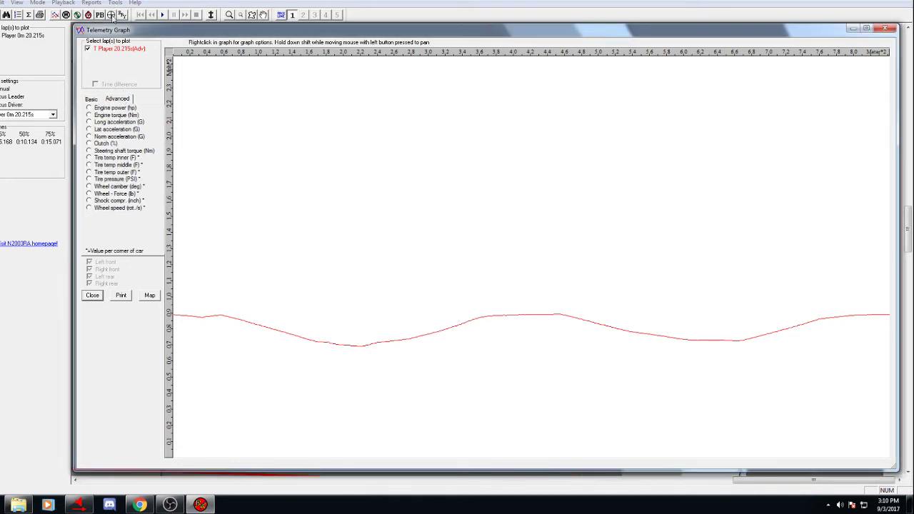
{"action": "left_click", "coordinate": [100, 109]}
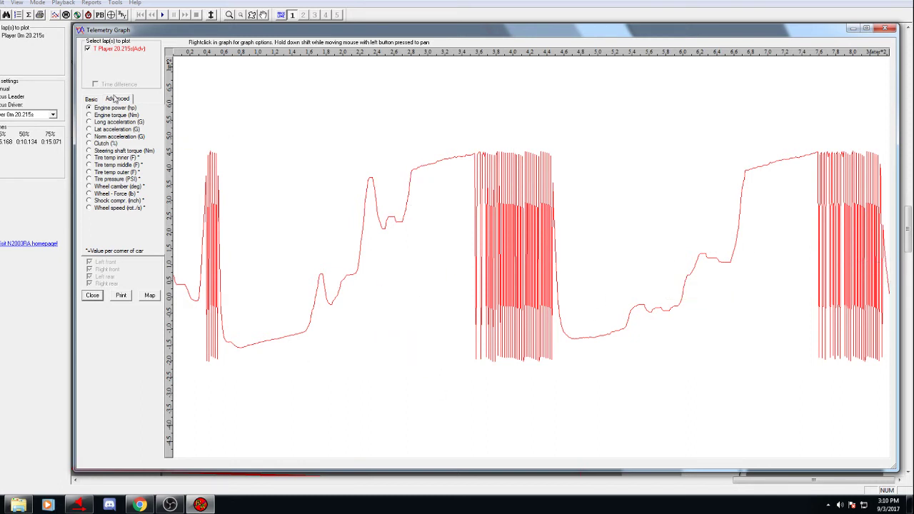
{"action": "left_click", "coordinate": [90, 115]}
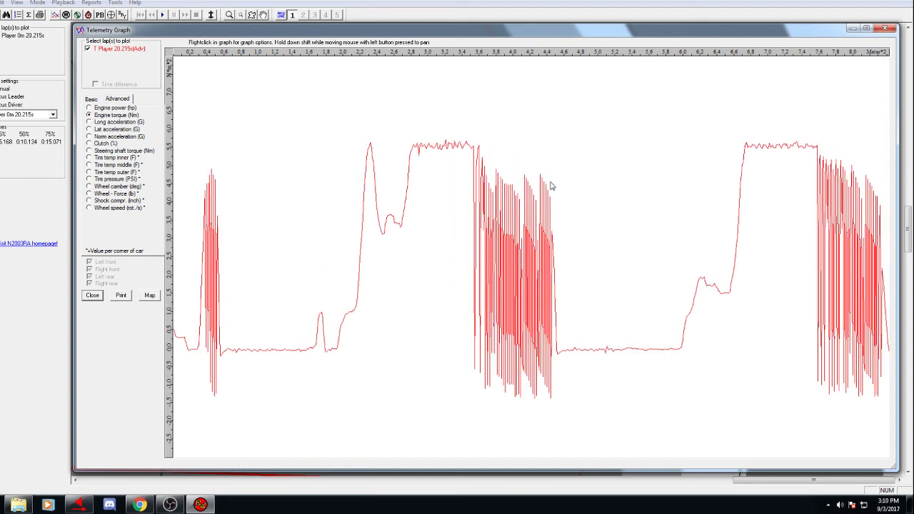
{"action": "left_click", "coordinate": [115, 123]}
{"action": "left_click", "coordinate": [110, 136]}
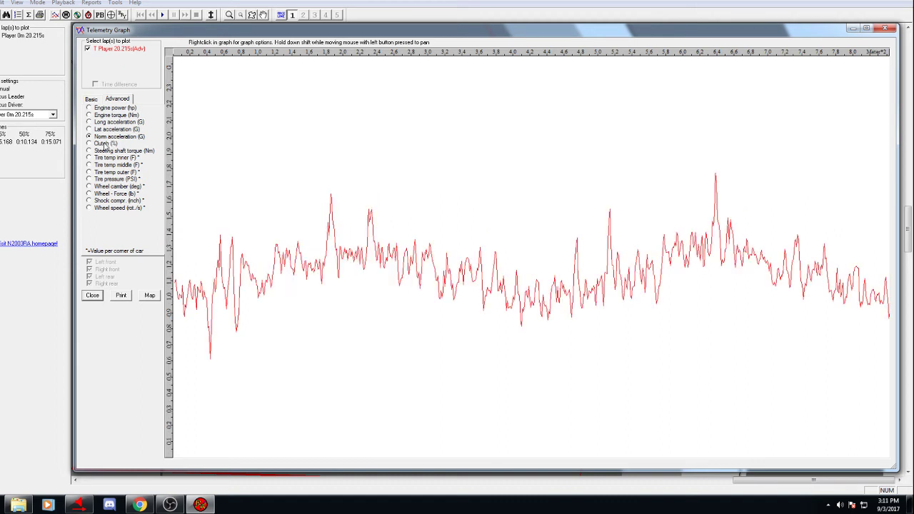
{"action": "left_click", "coordinate": [105, 143]}
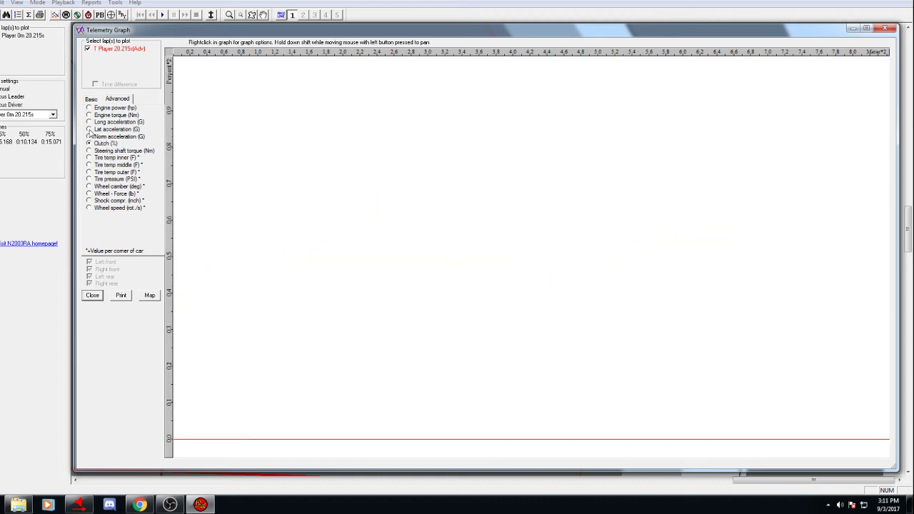
{"action": "left_click", "coordinate": [89, 130]}
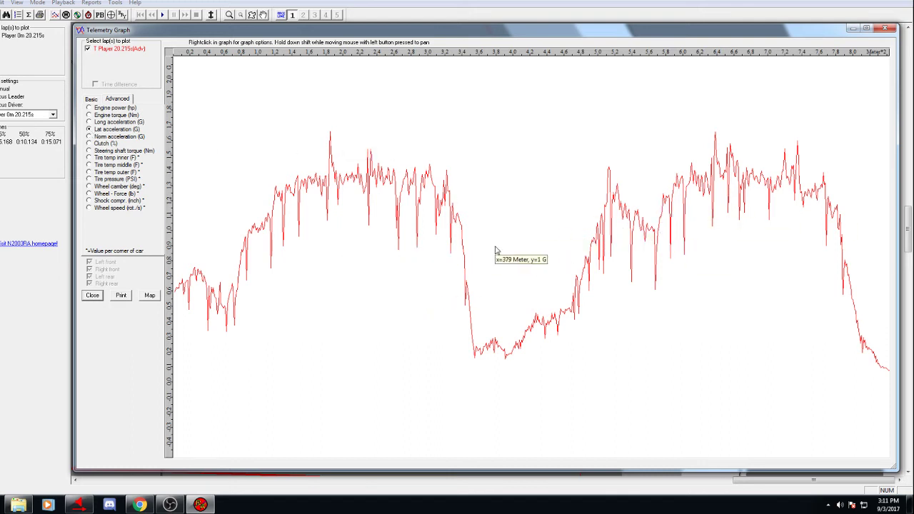
Step: View the inner tire temperature graph, hiding and restoring the curves of all four wheels one by one
{"action": "left_click", "coordinate": [90, 158]}
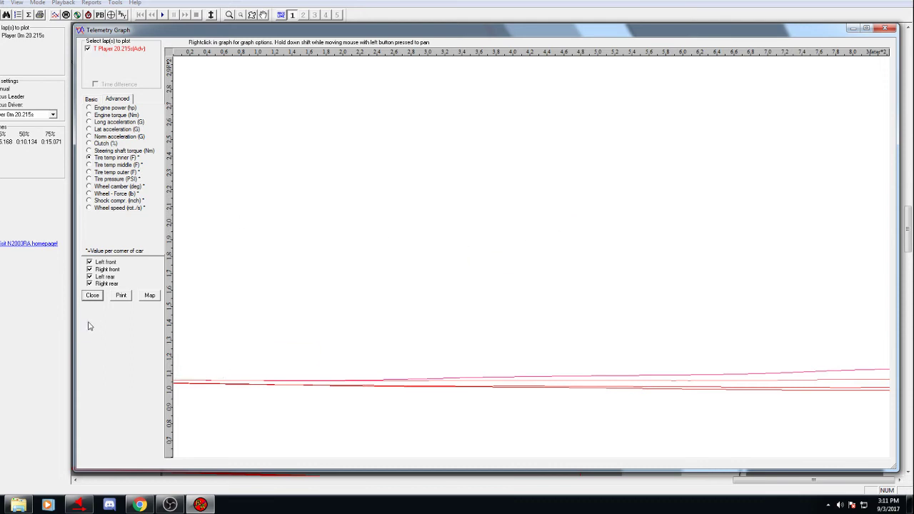
{"action": "left_click", "coordinate": [89, 262]}
{"action": "left_click", "coordinate": [89, 270]}
{"action": "left_click", "coordinate": [89, 276]}
{"action": "left_click", "coordinate": [90, 284]}
{"action": "left_click", "coordinate": [89, 262]}
{"action": "left_click", "coordinate": [89, 269]}
{"action": "left_click", "coordinate": [89, 277]}
{"action": "left_click", "coordinate": [89, 284]}
Step: Examine the lap's basic telemetry graphs for yaw, steering, roll and pitch
{"action": "left_click", "coordinate": [93, 101]}
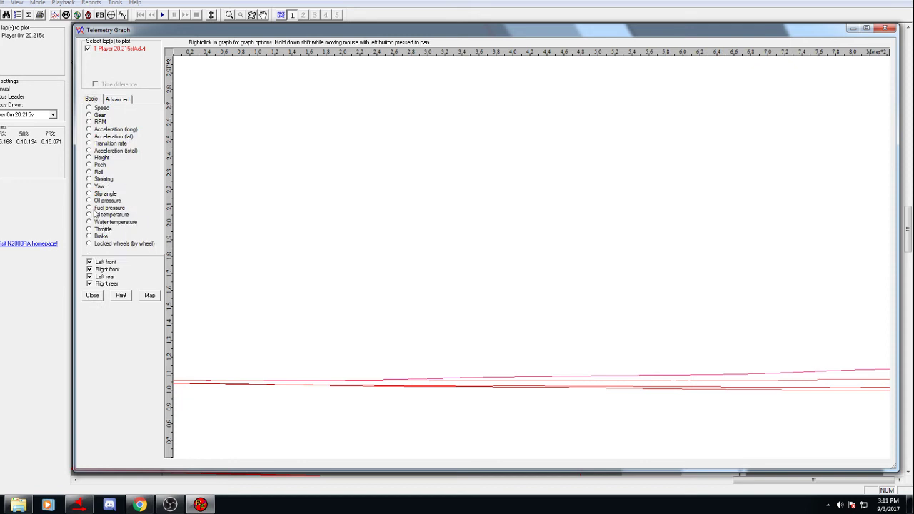
{"action": "left_click", "coordinate": [89, 187]}
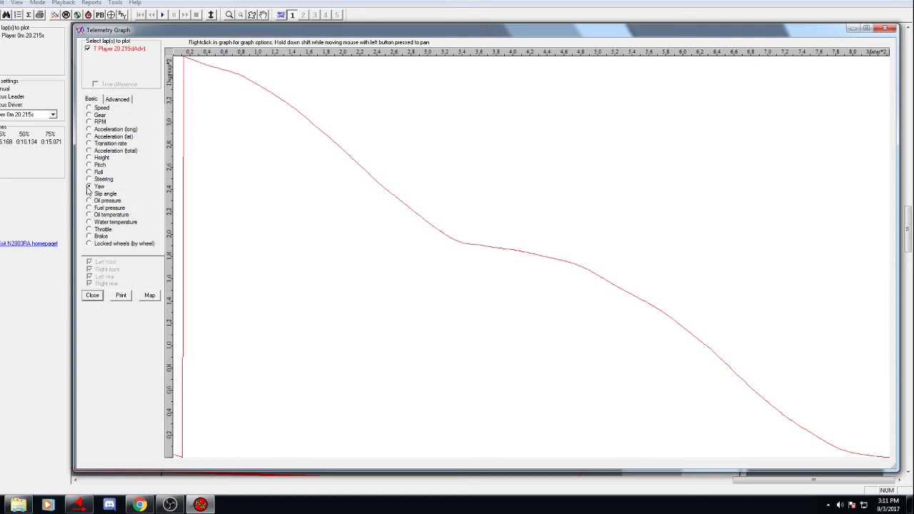
{"action": "left_click", "coordinate": [89, 179]}
{"action": "left_click", "coordinate": [90, 173]}
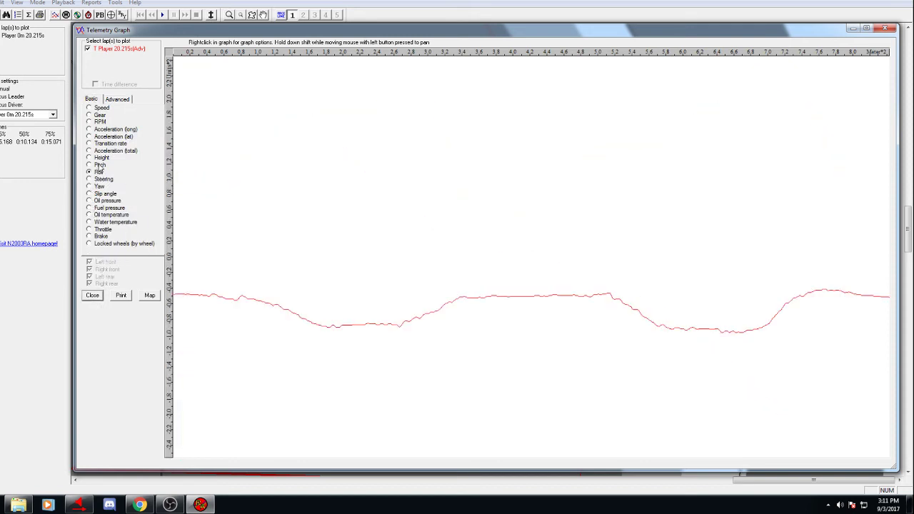
{"action": "left_click", "coordinate": [100, 166]}
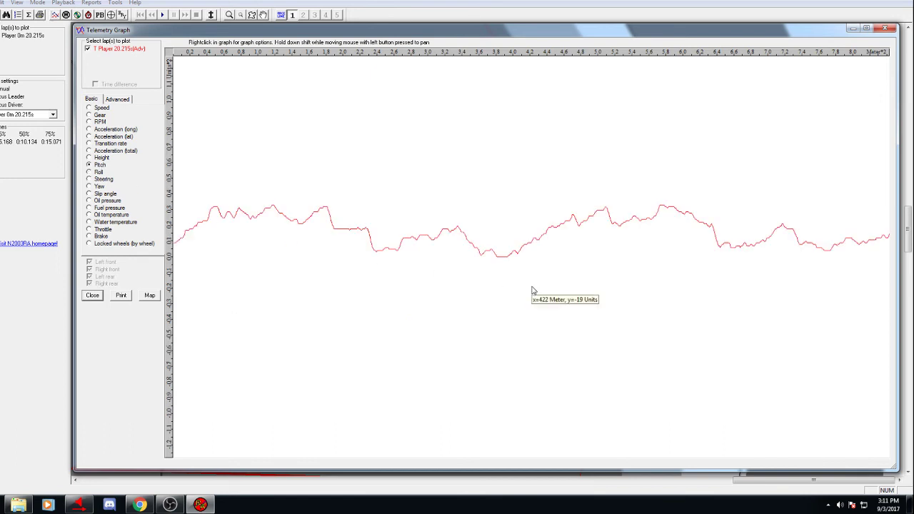
{"action": "left_click", "coordinate": [484, 508]}
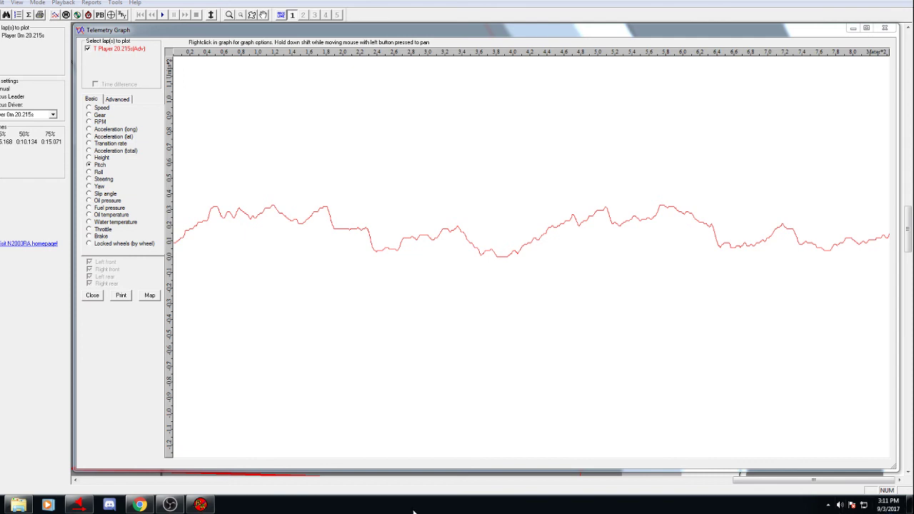